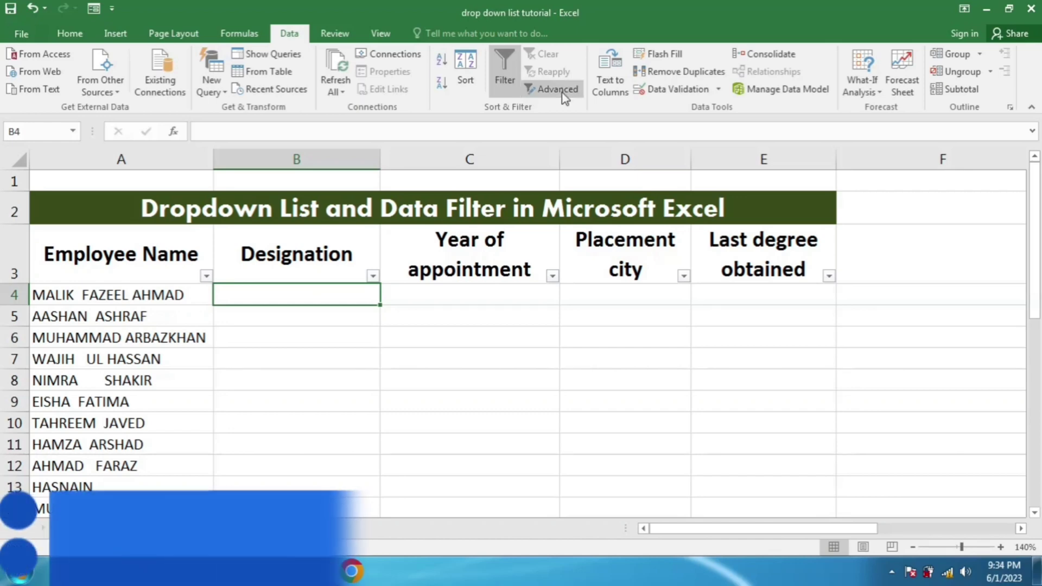
- Give B4 a List validation with source 'Lecturer, Assistant Professor, Associate Professor, Professor'
left_click(705, 90)
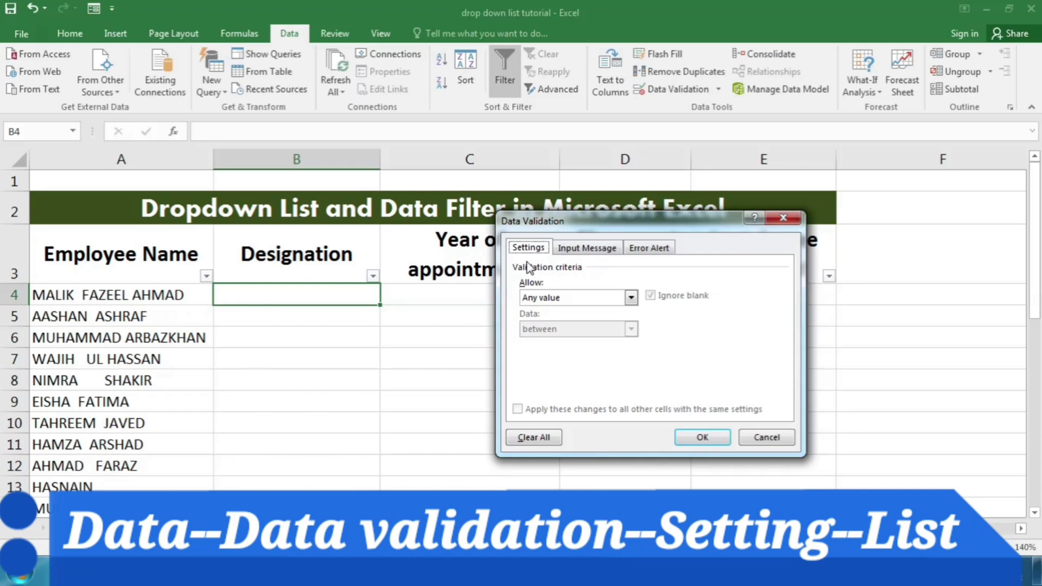
left_click(630, 298)
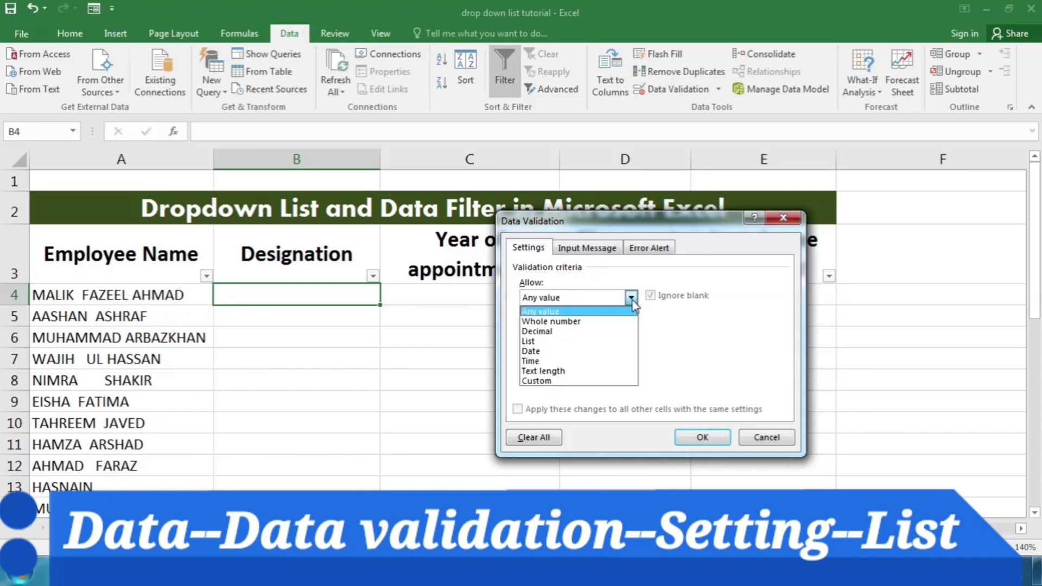
left_click(541, 342)
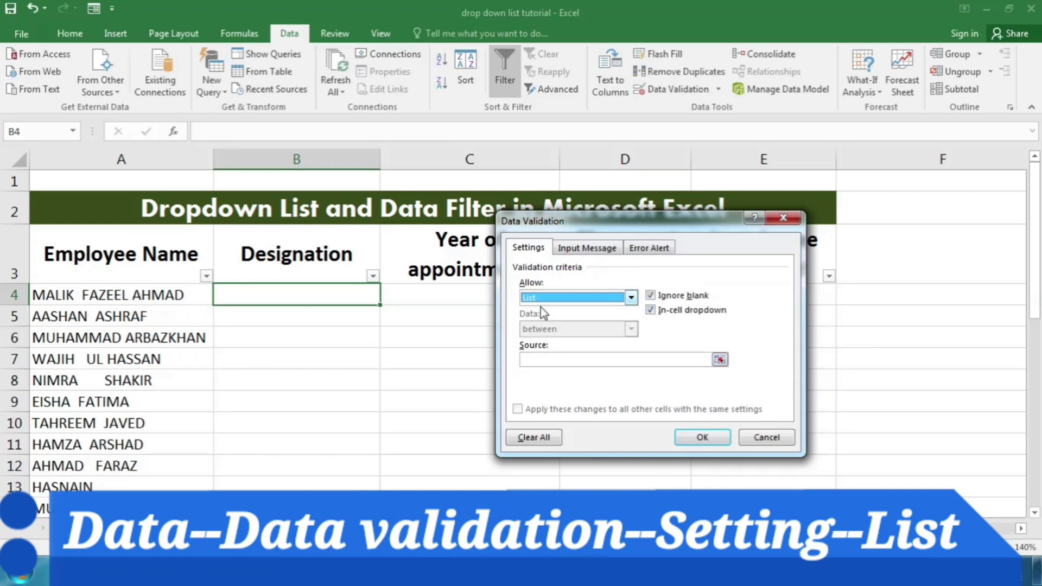
left_click(577, 361)
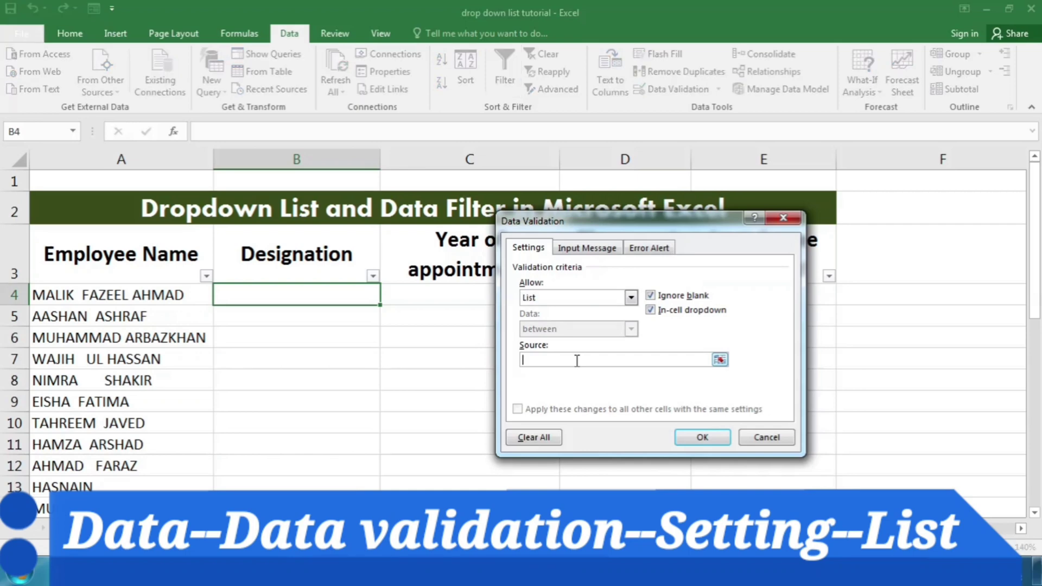
type("Lecturer,")
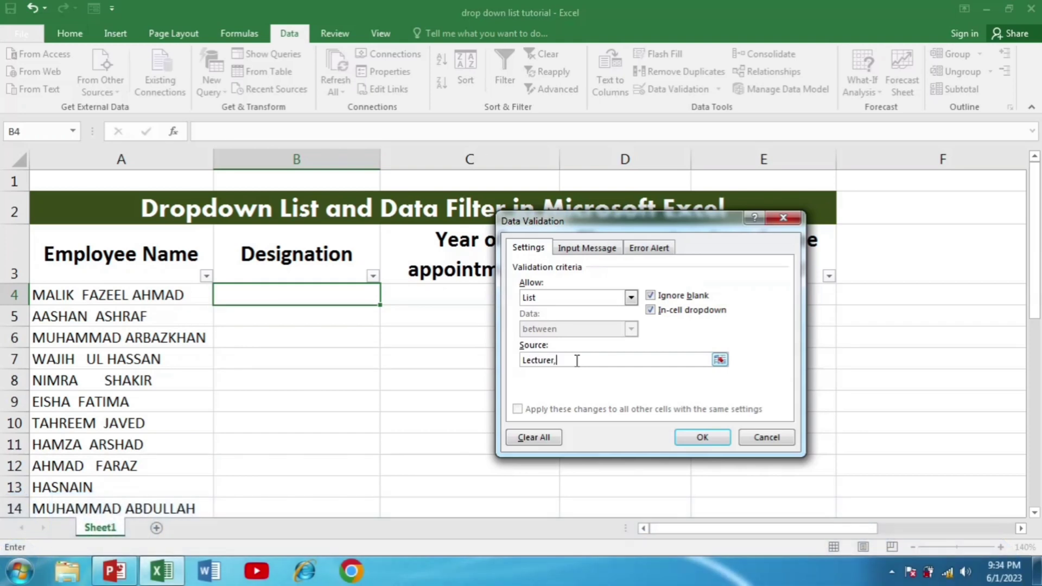
type(" Assistant Professor, ")
type("Associate Professor, ")
type("Professor")
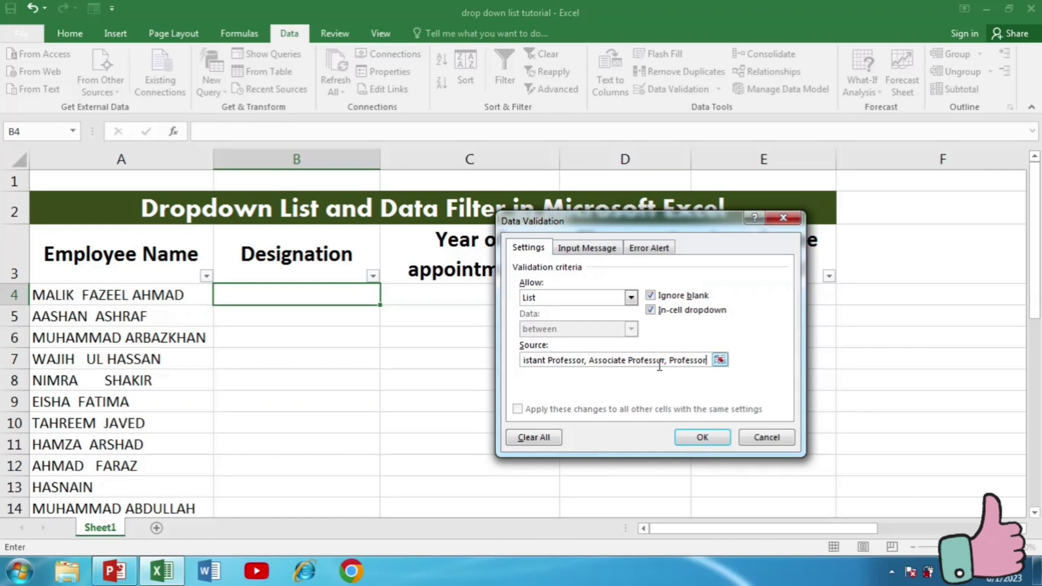
left_click(702, 438)
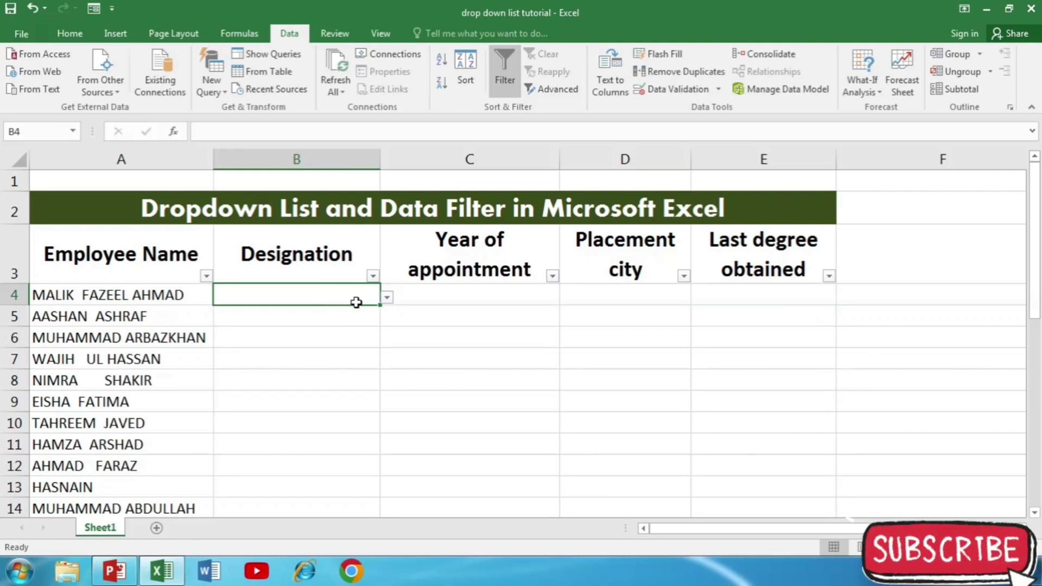
- Check B4's drop-down, copy it down column B to B35, then select C4
left_click(387, 297)
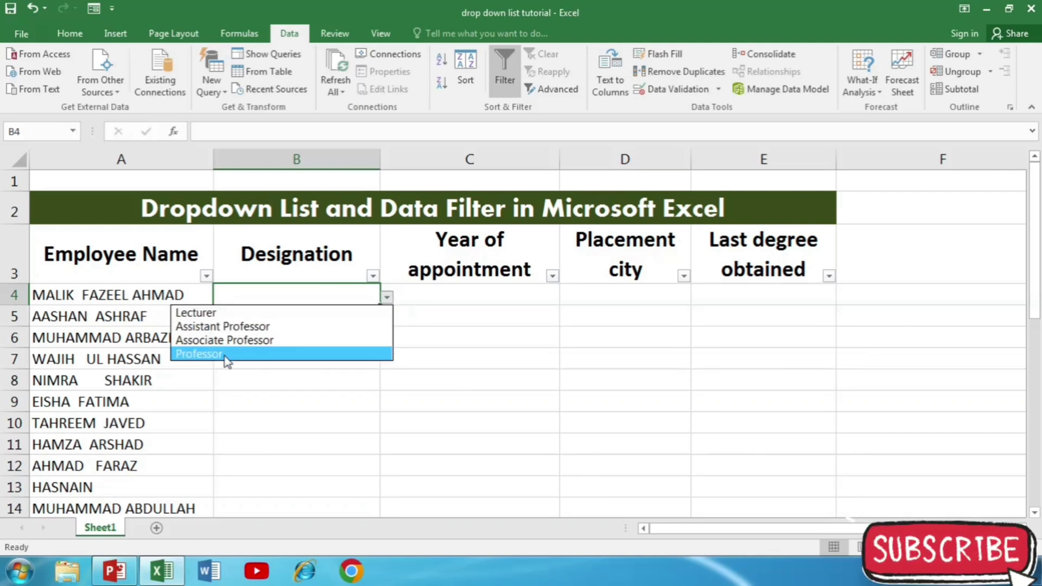
left_click(355, 291)
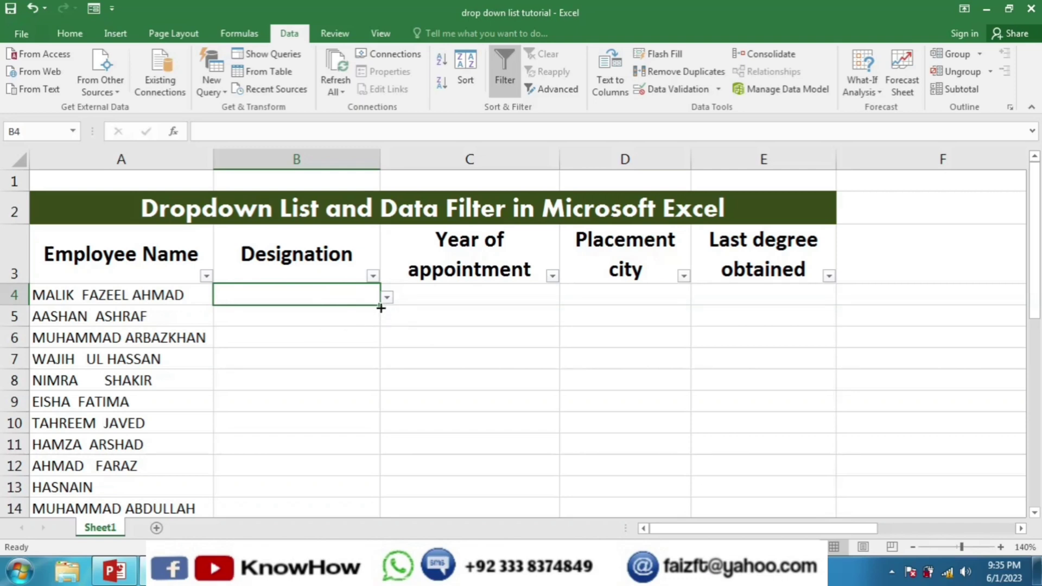
left_click_drag(380, 307, 367, 450)
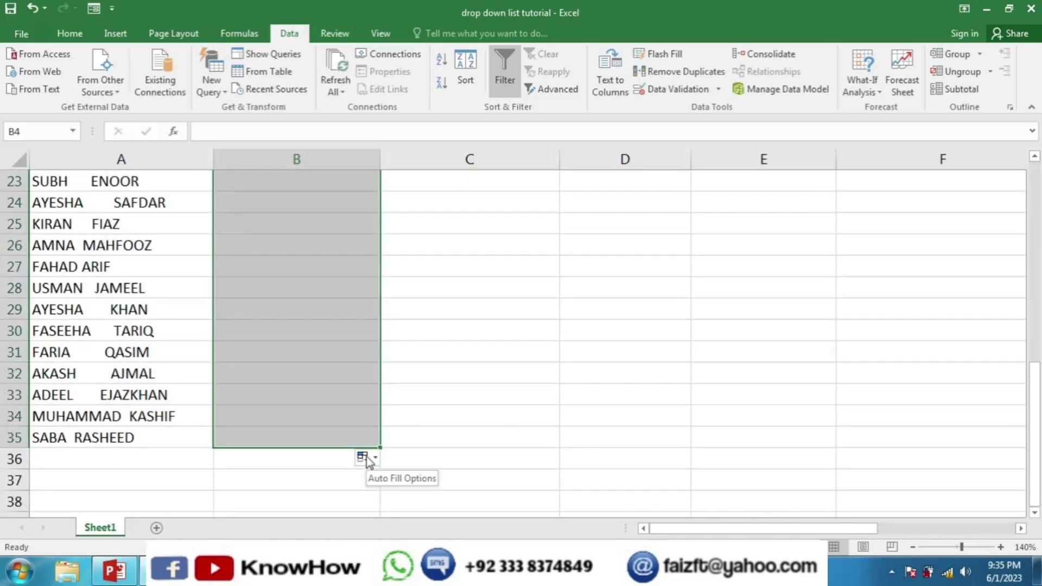
scroll(372, 428, "up", 8)
left_click(351, 359)
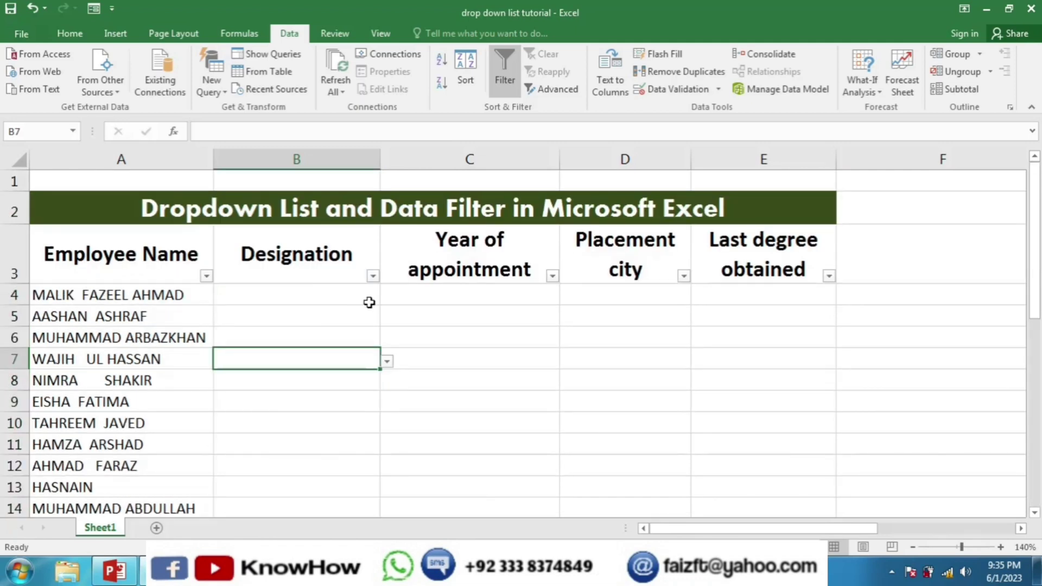
left_click(448, 299)
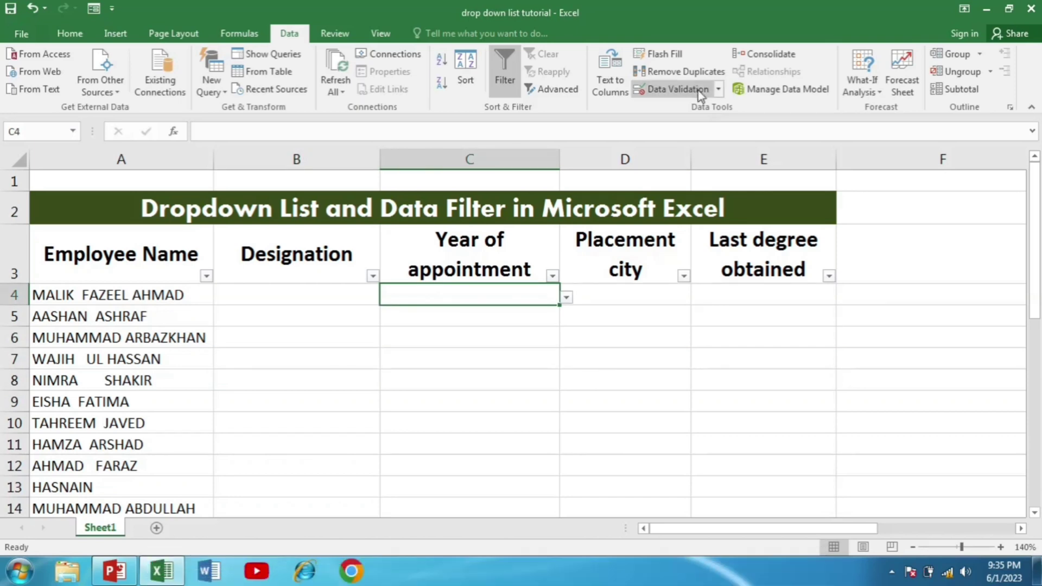
- Add a List validation of years 2010–2015 to C4, then select the year cells below
left_click(719, 90)
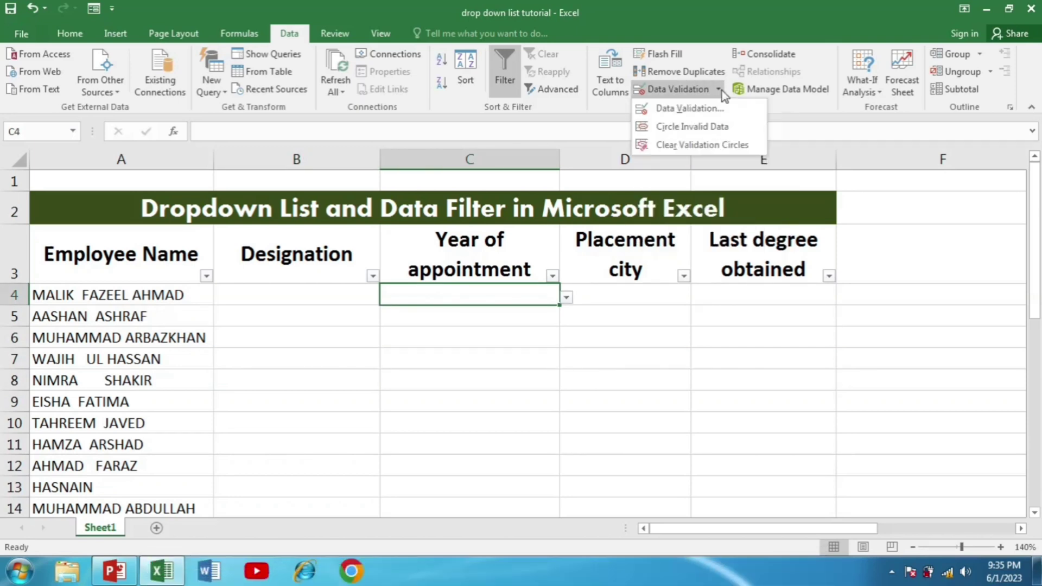
left_click(699, 111)
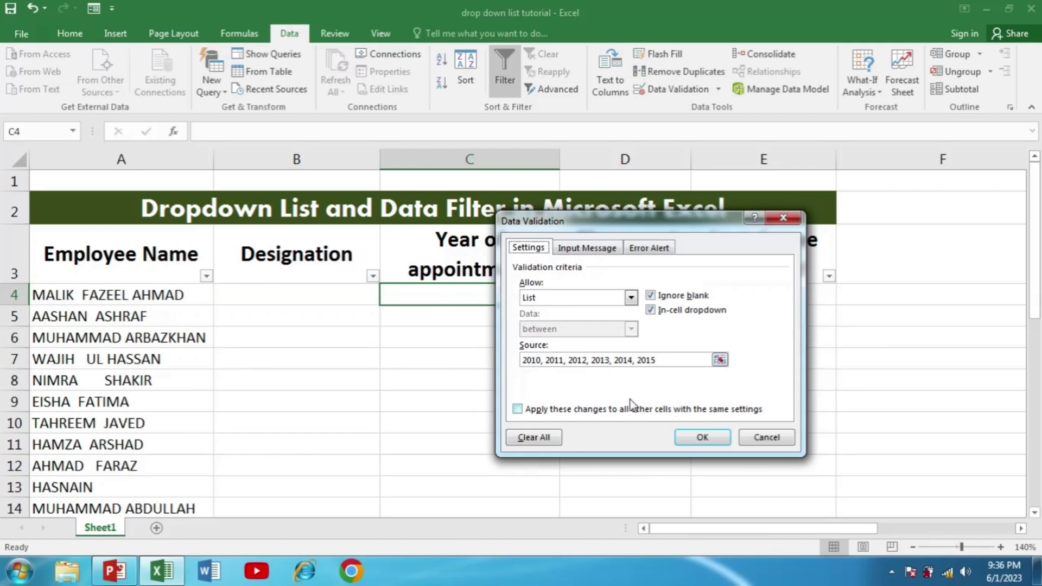
left_click(701, 438)
key("ctrl+shift+Down")
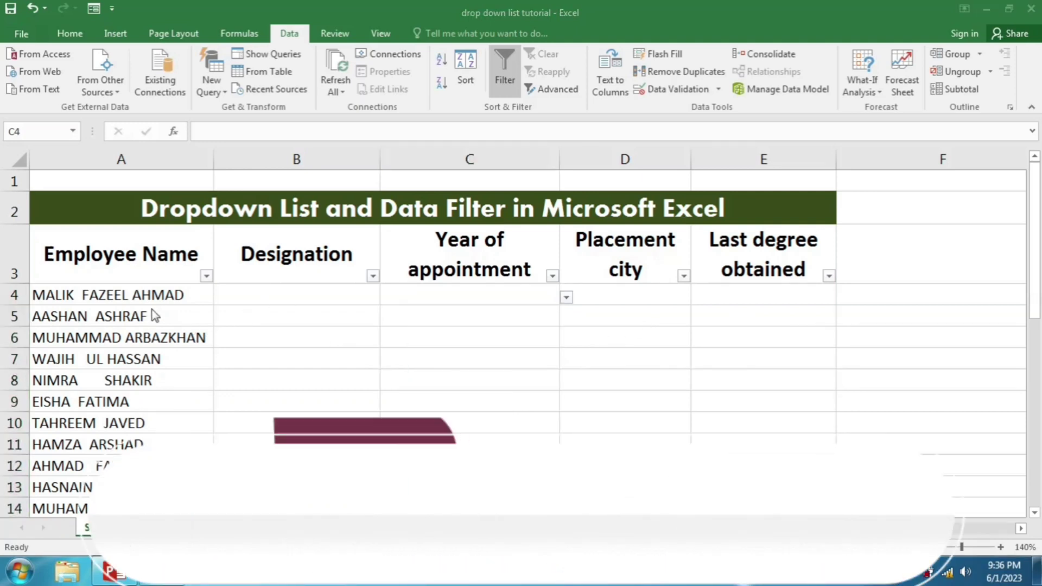
- Set row 4's designation to Assistant Professor and appointment year to 2013
left_click(296, 295)
left_click(386, 296)
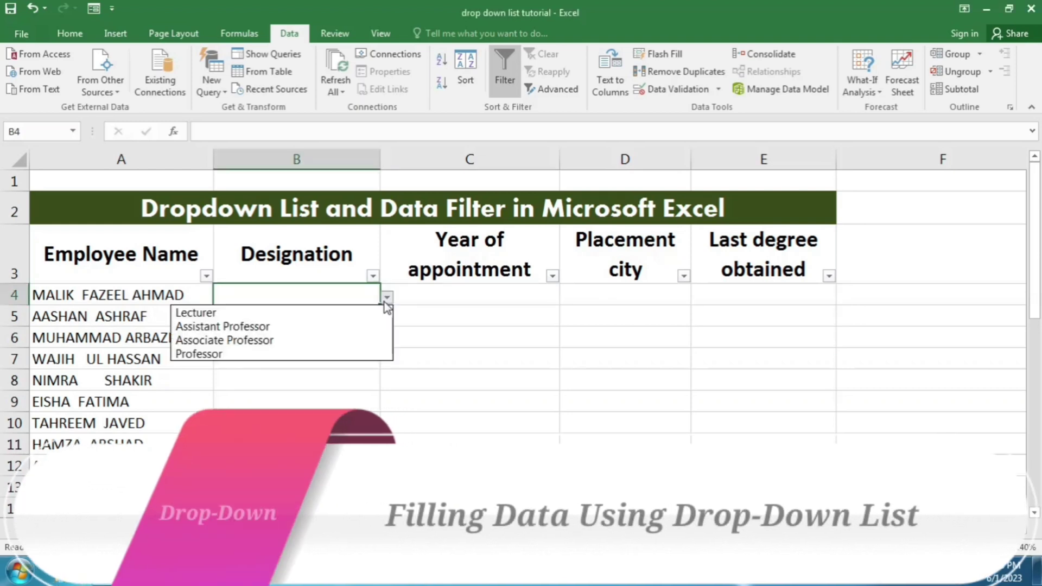
left_click(300, 327)
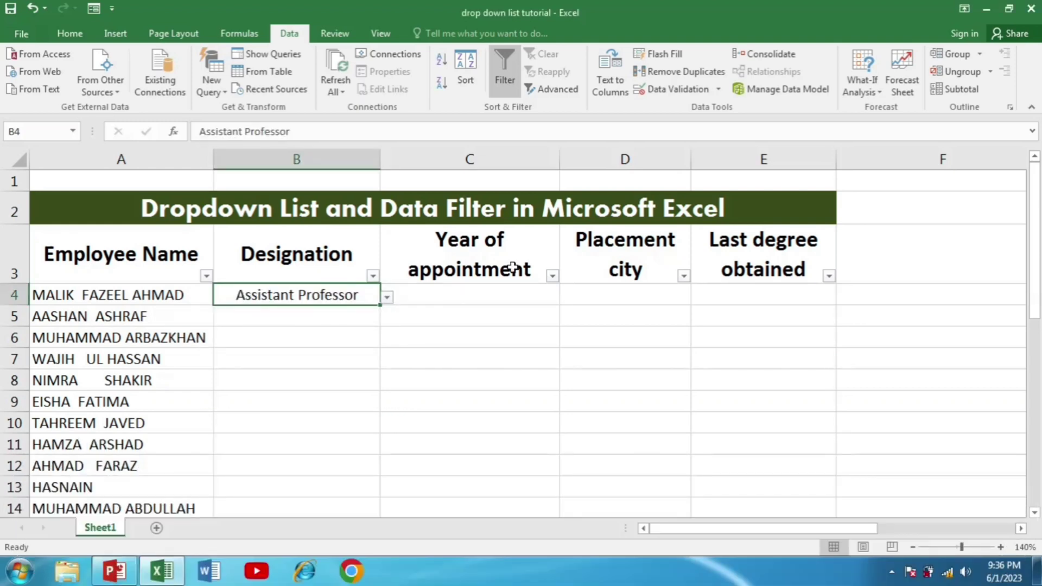
left_click(543, 304)
left_click(566, 297)
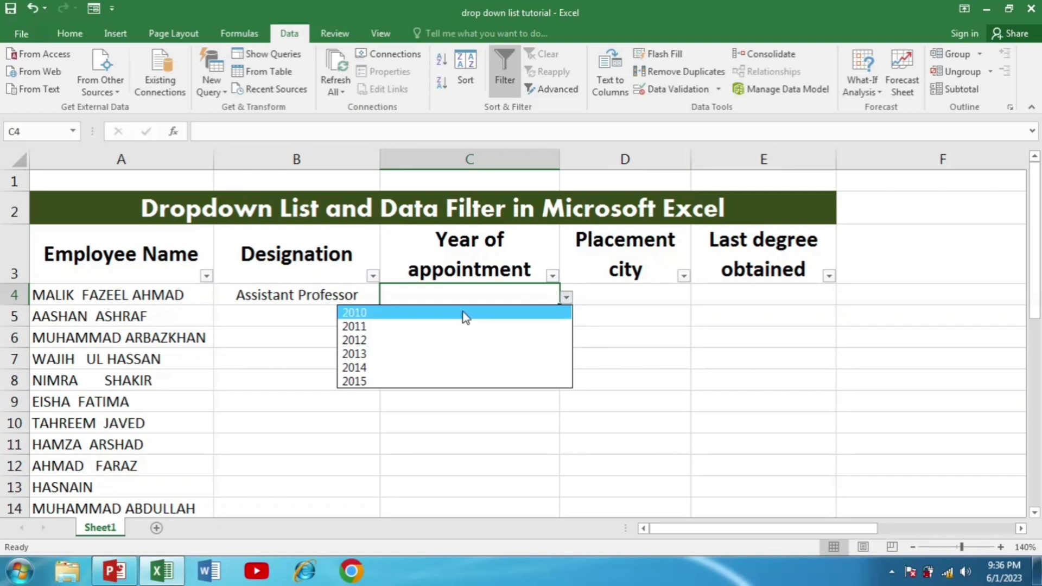
left_click(361, 354)
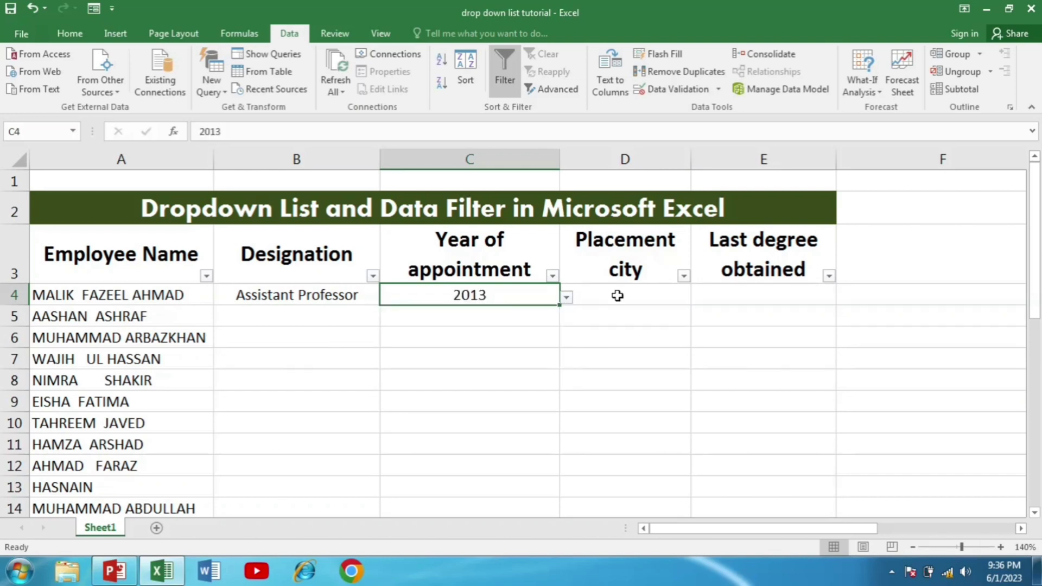
- Set row 4's placement city to Multan and last degree to Ph.D
left_click(635, 297)
left_click(698, 298)
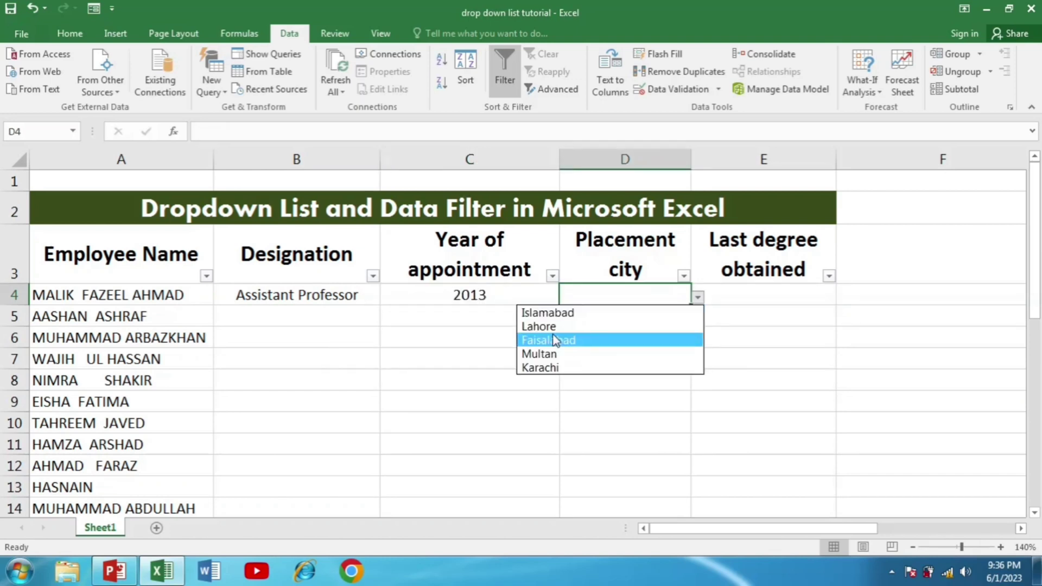
left_click(541, 354)
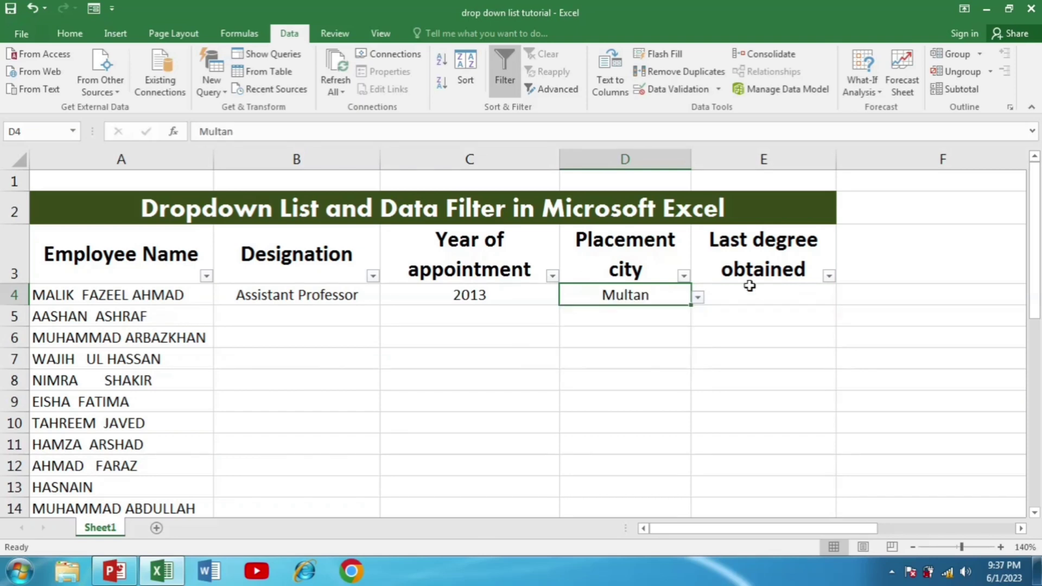
left_click(762, 297)
left_click(842, 297)
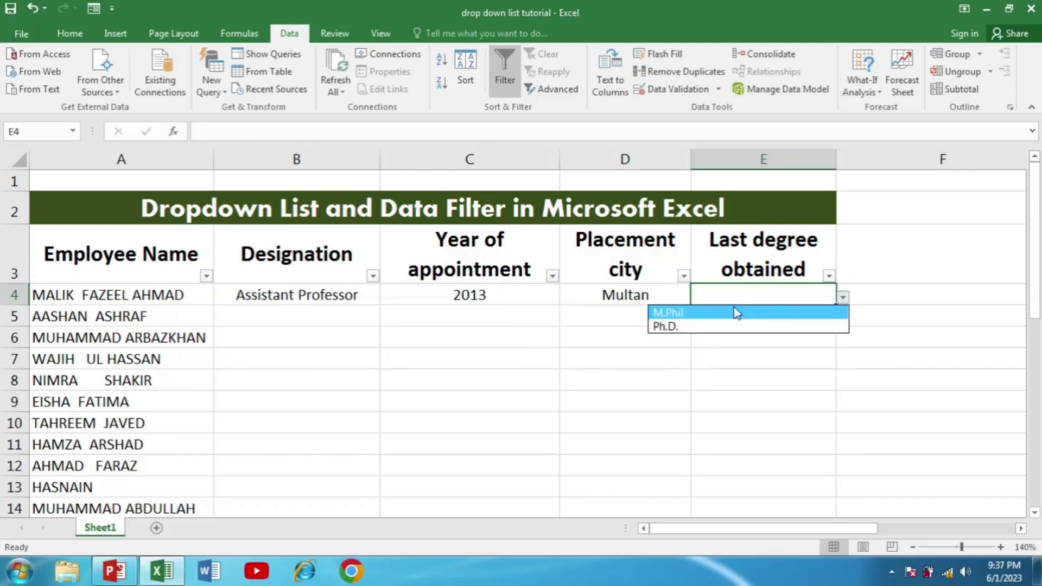
left_click(688, 326)
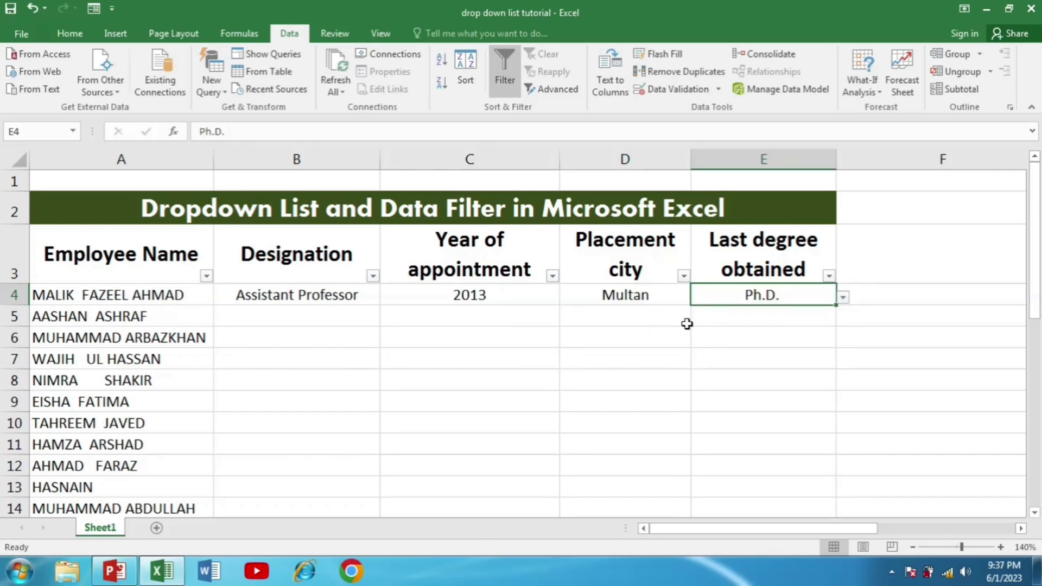
left_click(348, 322)
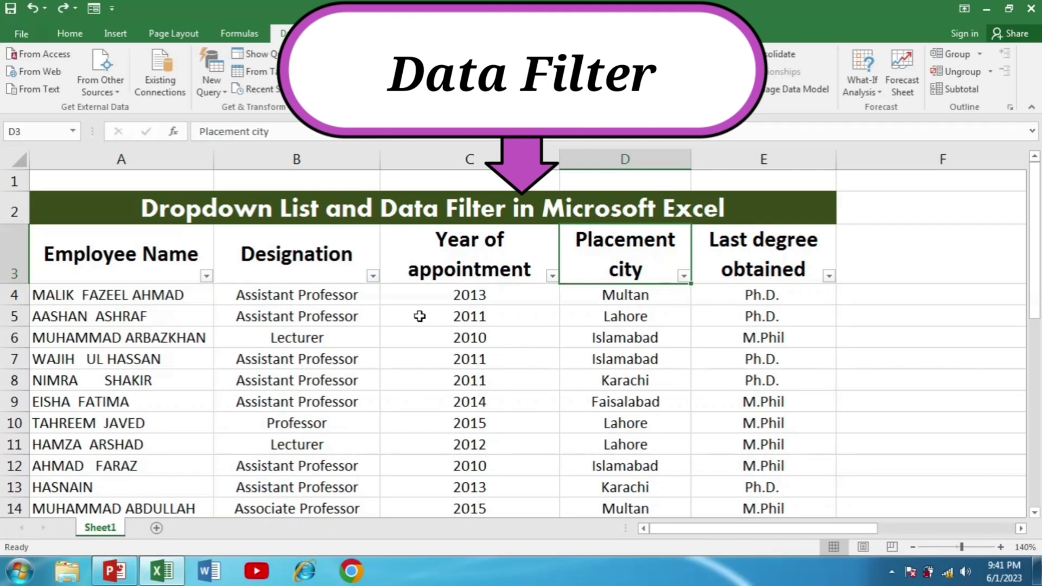
- Reapply the header filter and open the Designation filter list
left_click(352, 276)
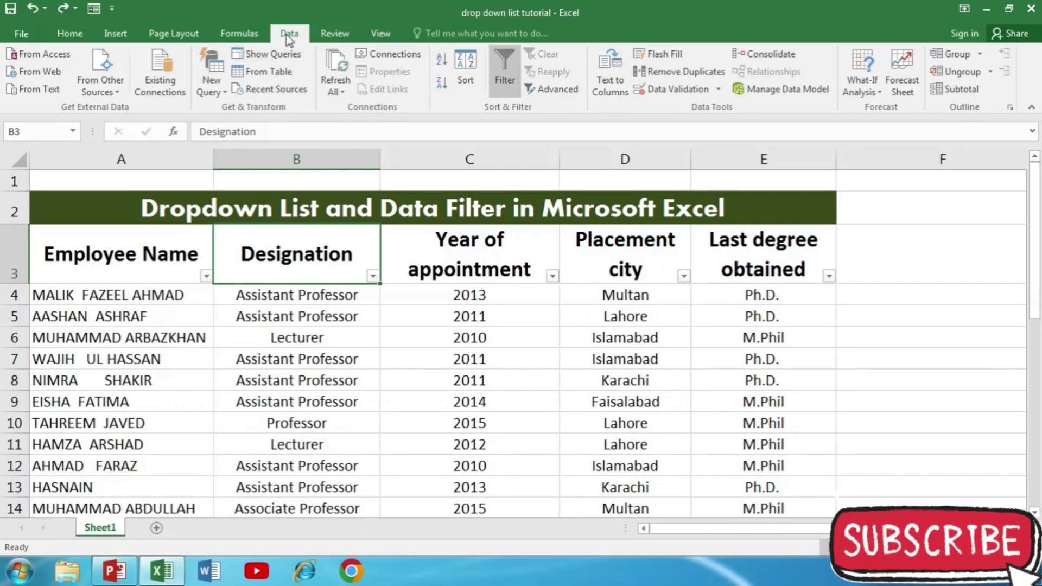
left_click(505, 81)
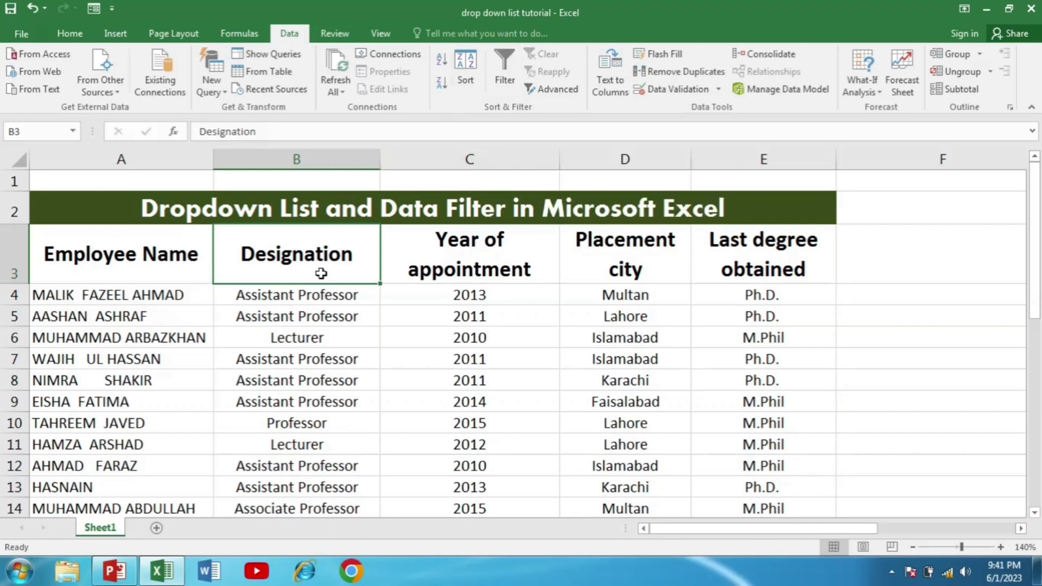
left_click(505, 81)
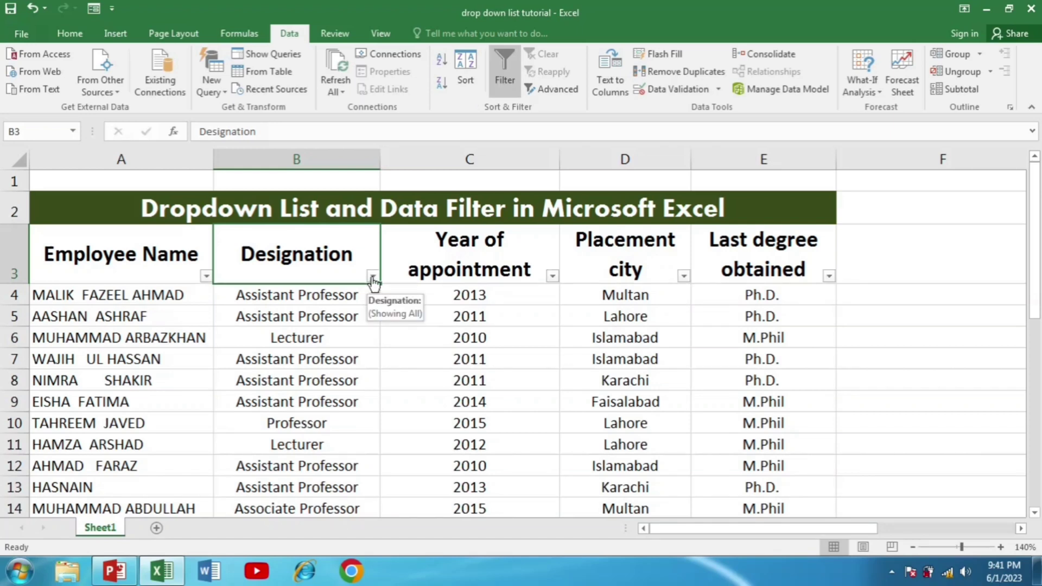
left_click(373, 278)
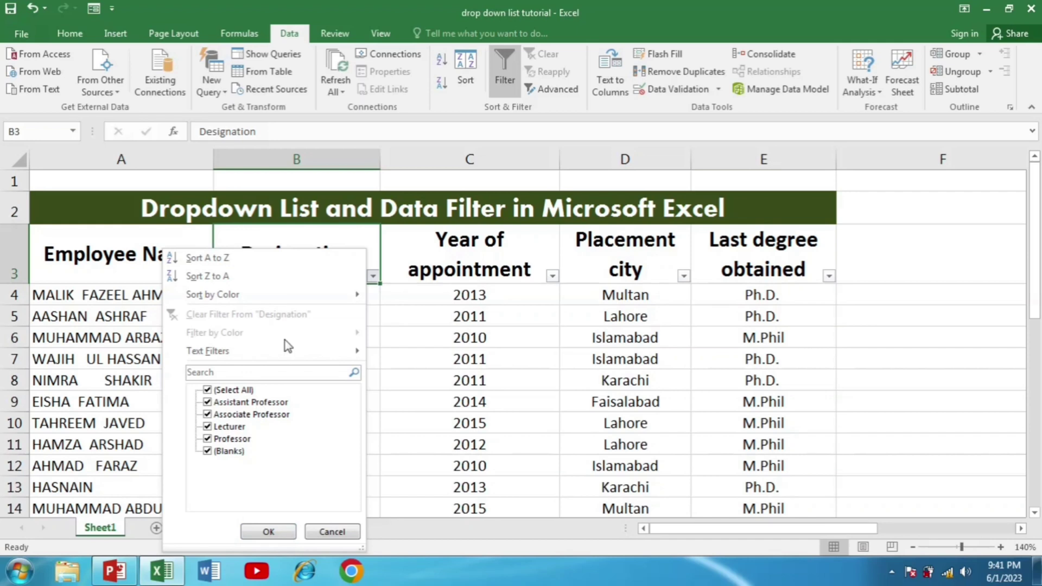
- Filter Designation to Lecturer only, leaving 2 of 32 records visible
left_click(206, 451)
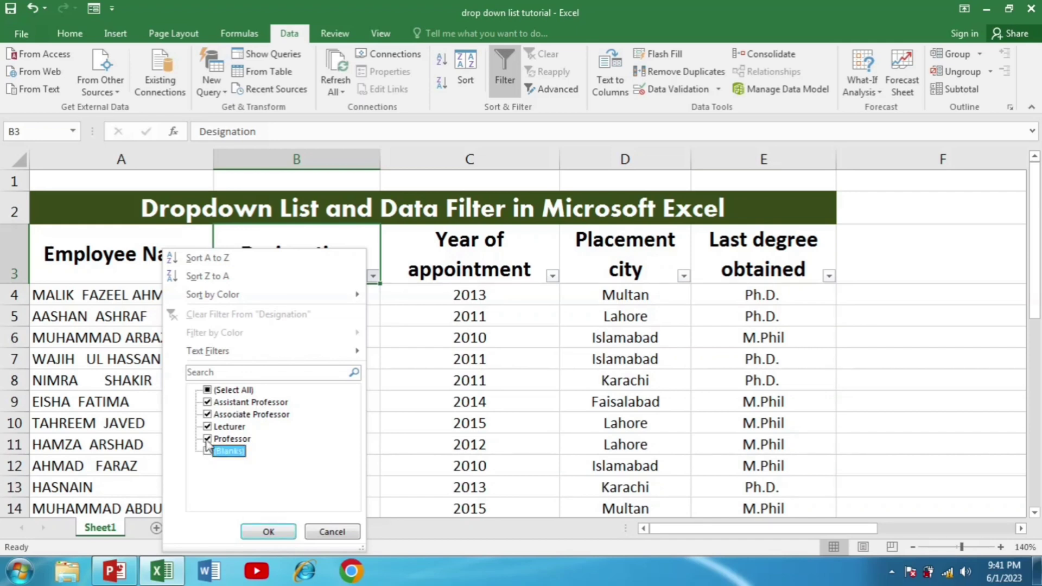
left_click(207, 439)
left_click(207, 426)
left_click(208, 414)
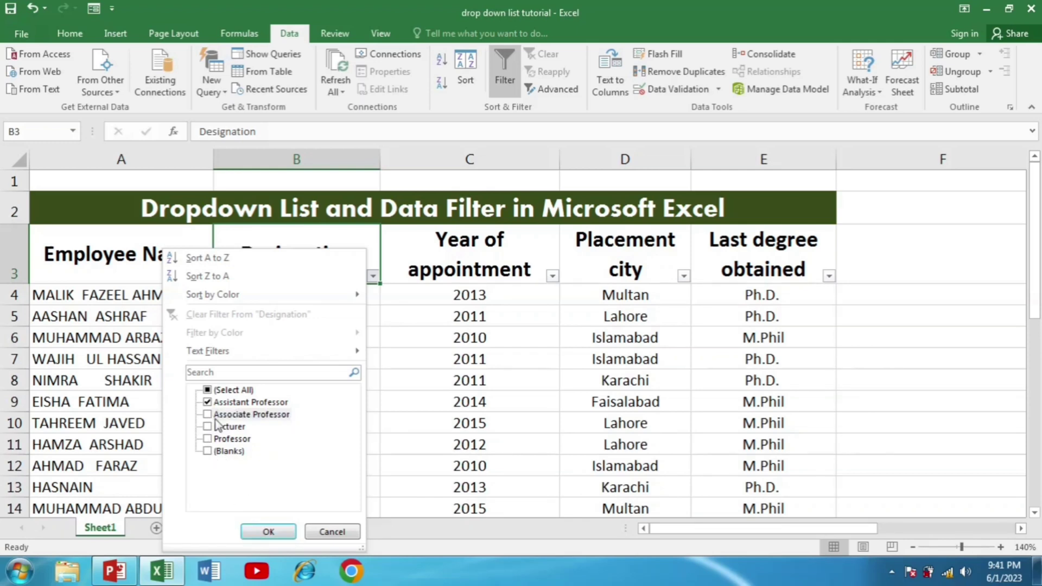
left_click(268, 531)
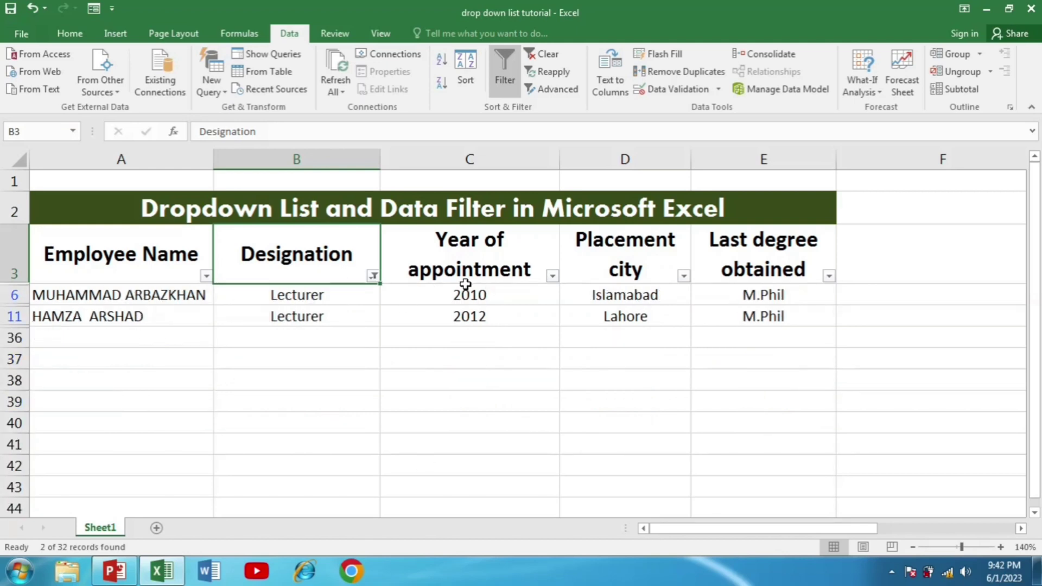
- Clear the Designation filter from its drop-down so all rows show
left_click(374, 277)
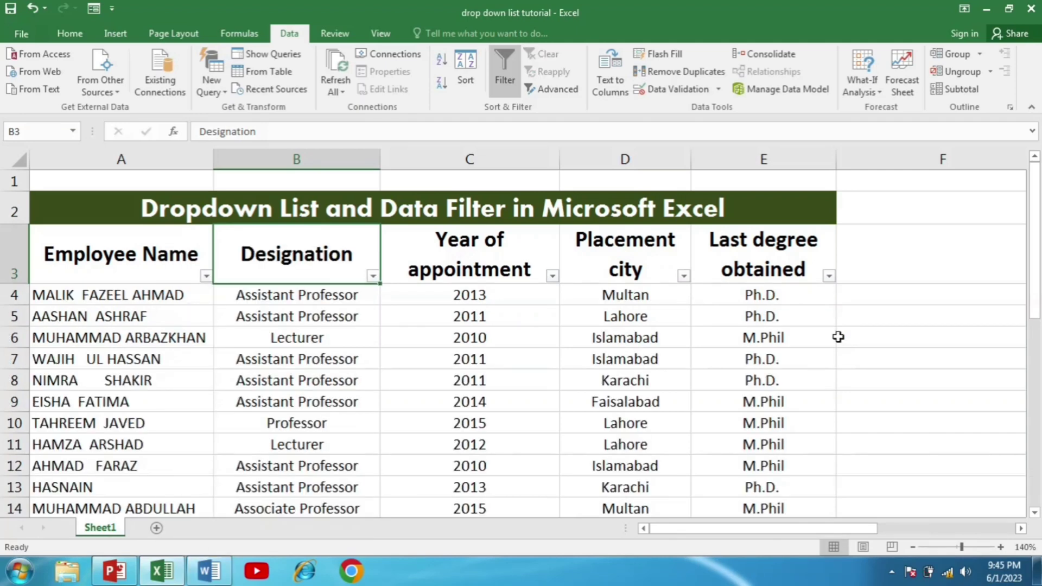